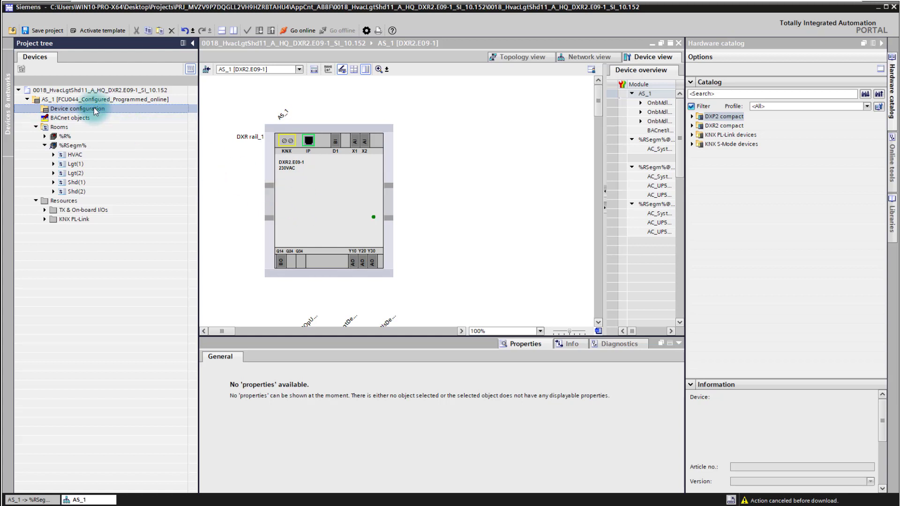
Check the DXR2 controller's BACnet/IP properties: IP 192.168.1.1, subnet 255.255.255.0, device instance 1.
click(94, 108)
click(324, 181)
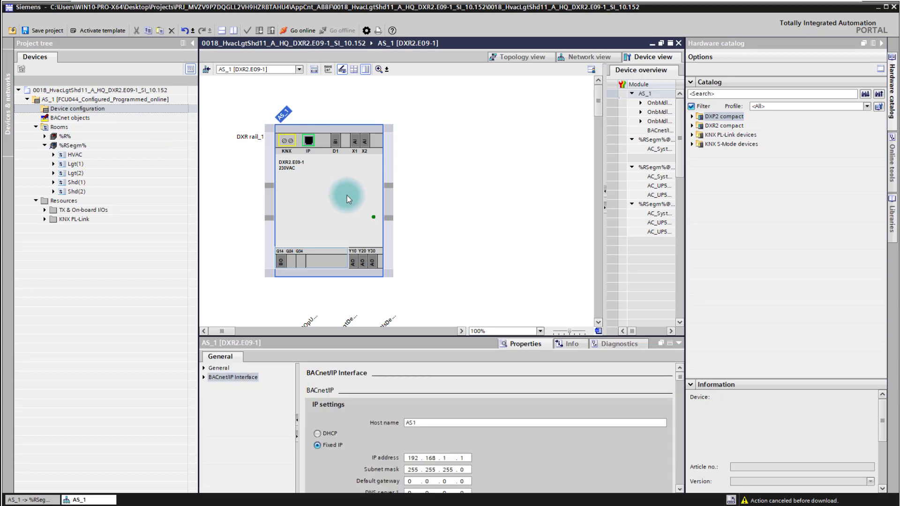
click(371, 304)
drag(370, 336, 383, 186)
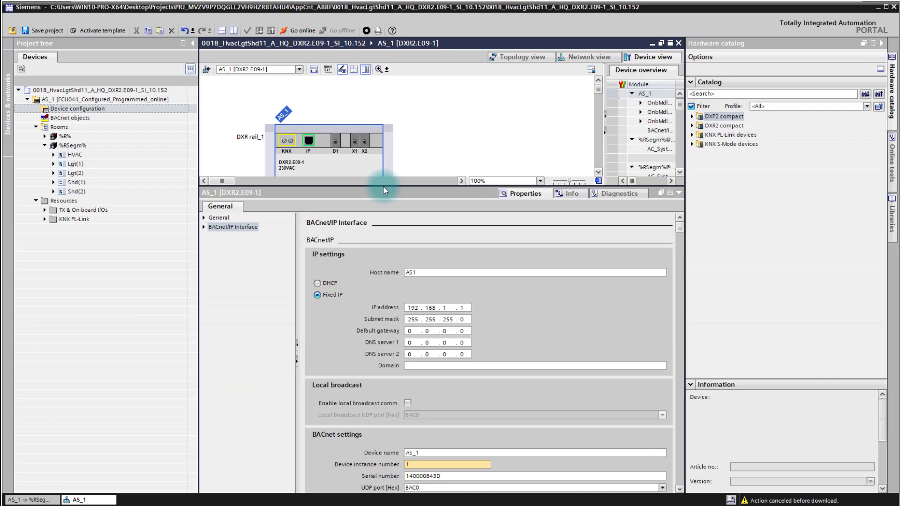
click(462, 308)
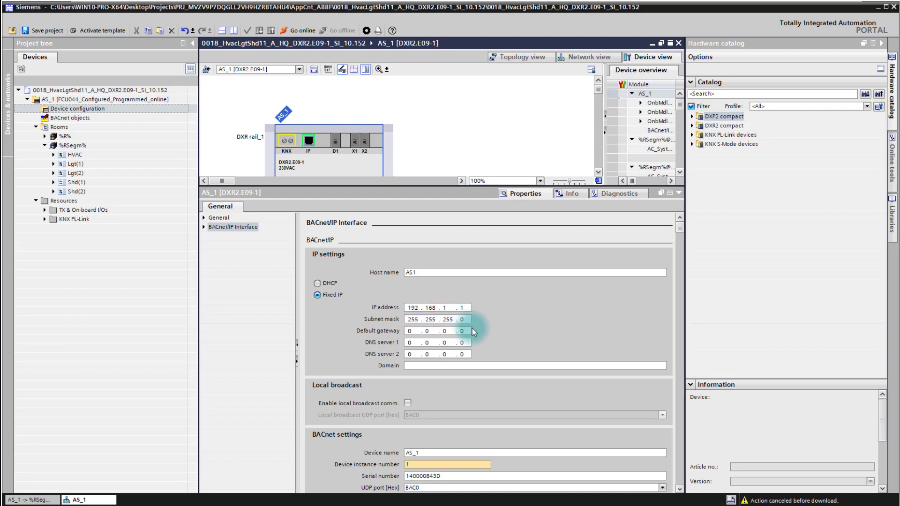
scroll(479, 379, down, 3)
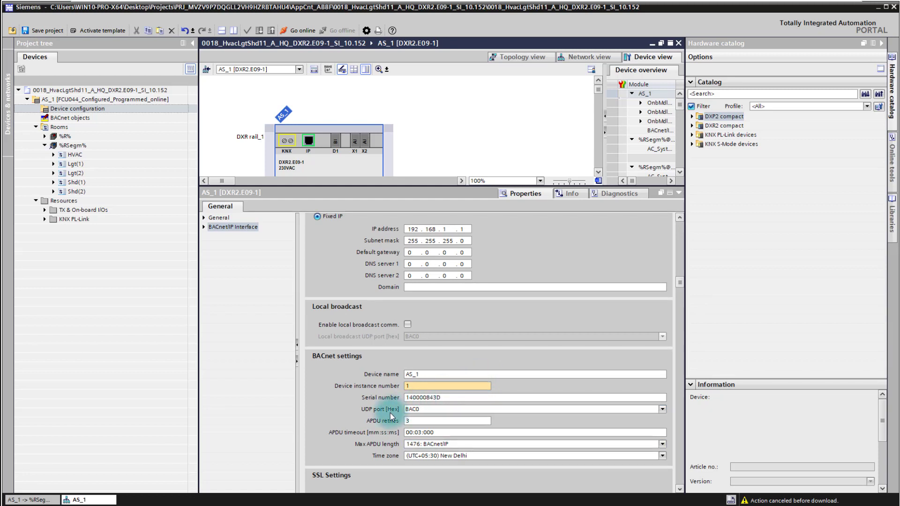
drag(426, 185, 411, 358)
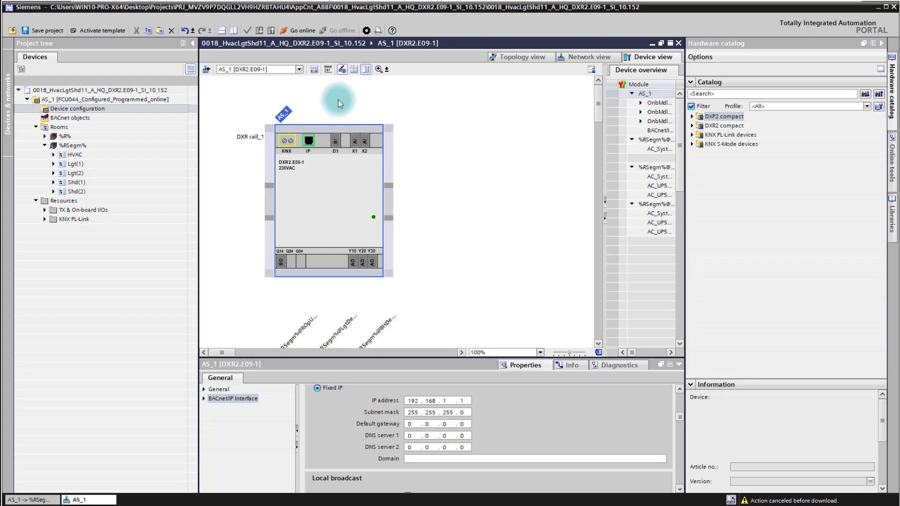
Start an extended download for AS_1 and select the unconfigured DXR2.E09-1 found on the network.
click(134, 101)
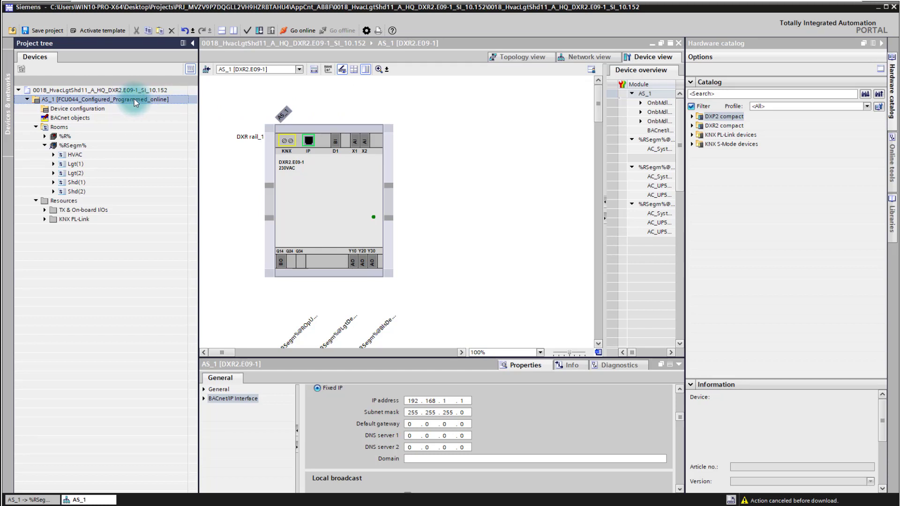
right_click(135, 100)
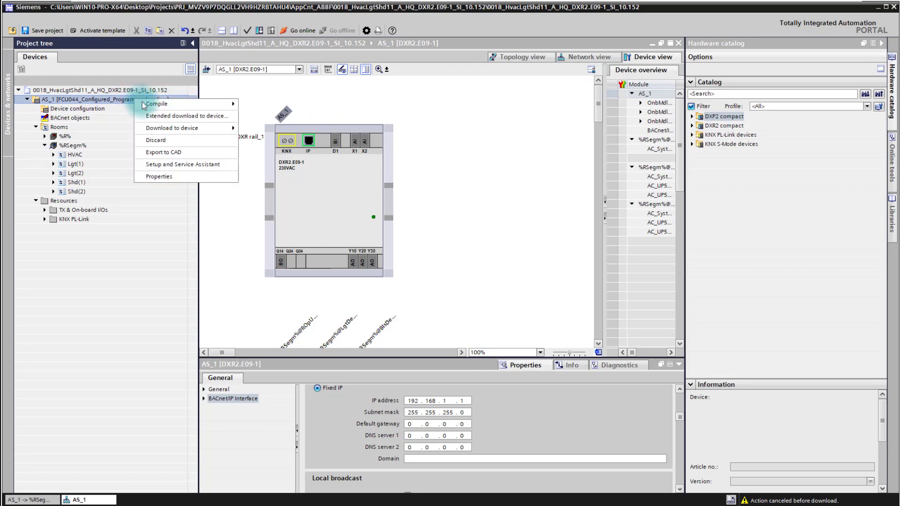
click(180, 118)
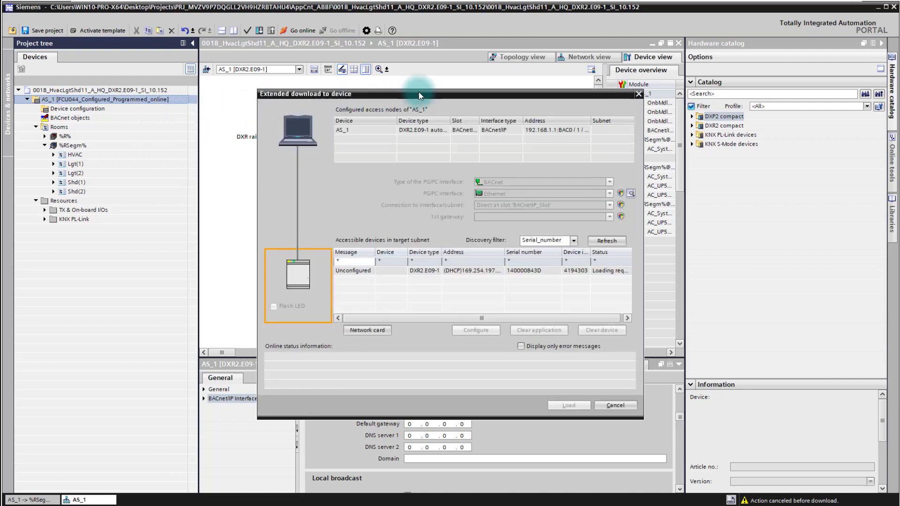
drag(419, 96, 373, 102)
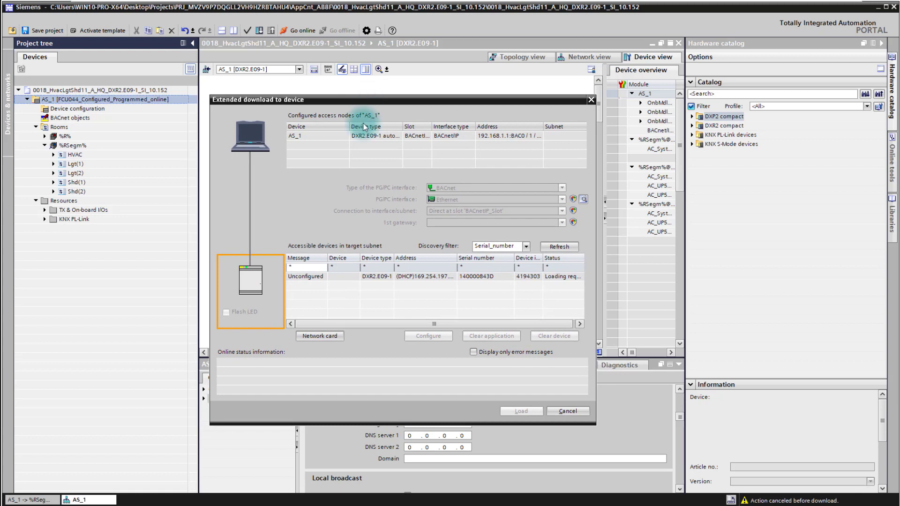
click(315, 280)
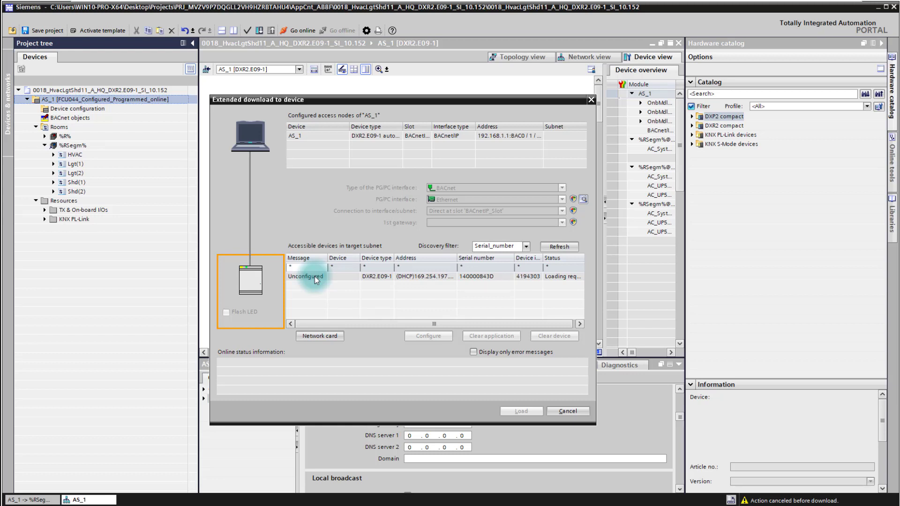
click(319, 277)
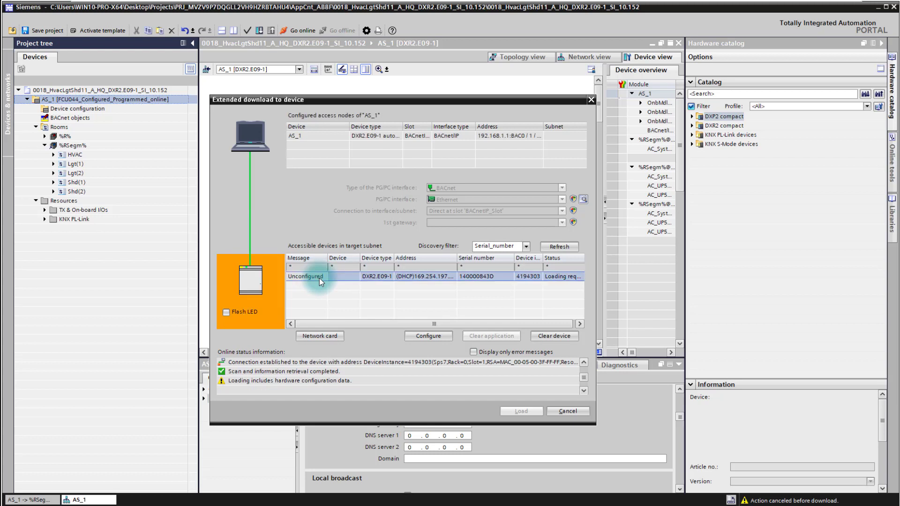
Configure the found DXR2.E09-1 as AS_1 at 192.168.1.1 with device instance 1.
click(442, 340)
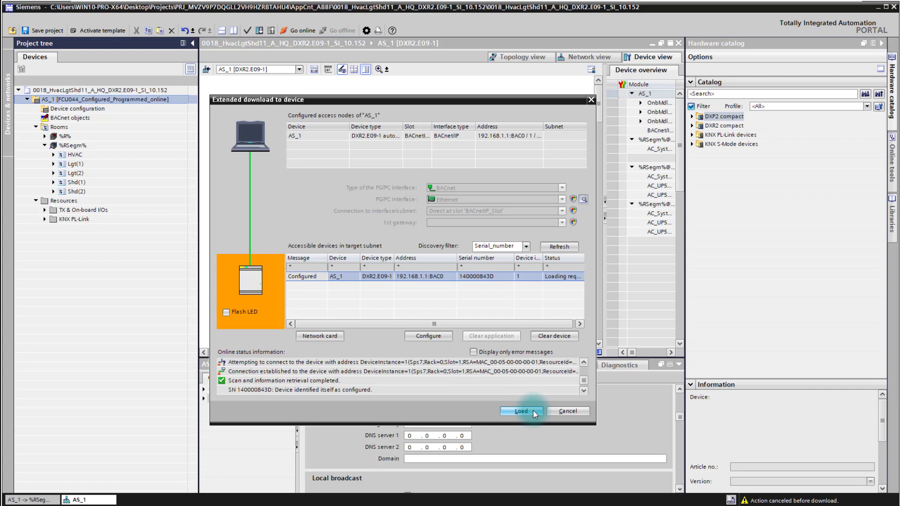
Open the Load preview, which shows 0 errors, 1 warning and AS_1 ready for loading.
click(521, 412)
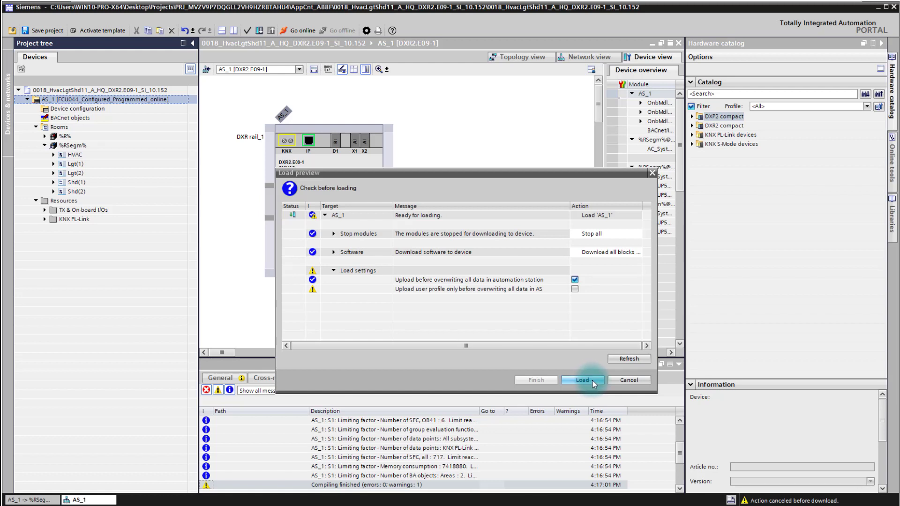
Load the configuration into AS_1 and wait for the %RSegm% room segment table to reappear.
click(591, 380)
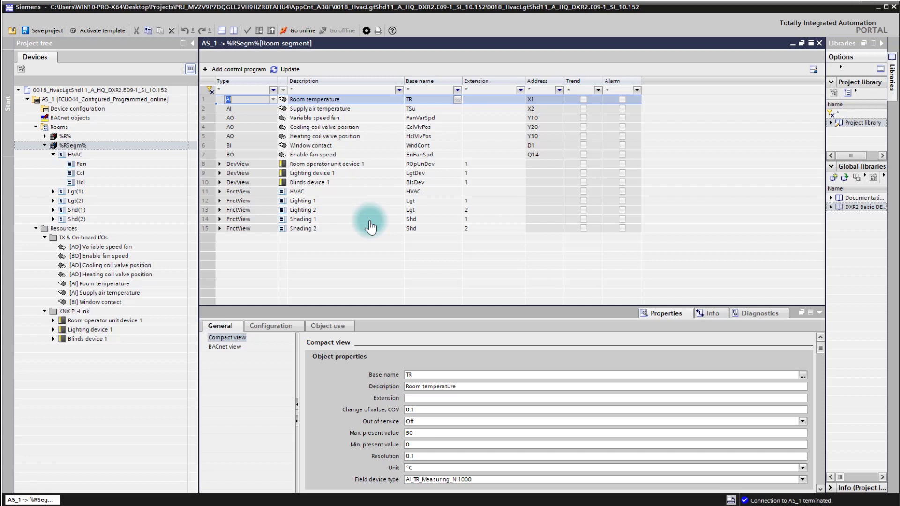
Go online with AS_1 so the room segment shows live present values, e.g. room temperature 23.45.
click(300, 30)
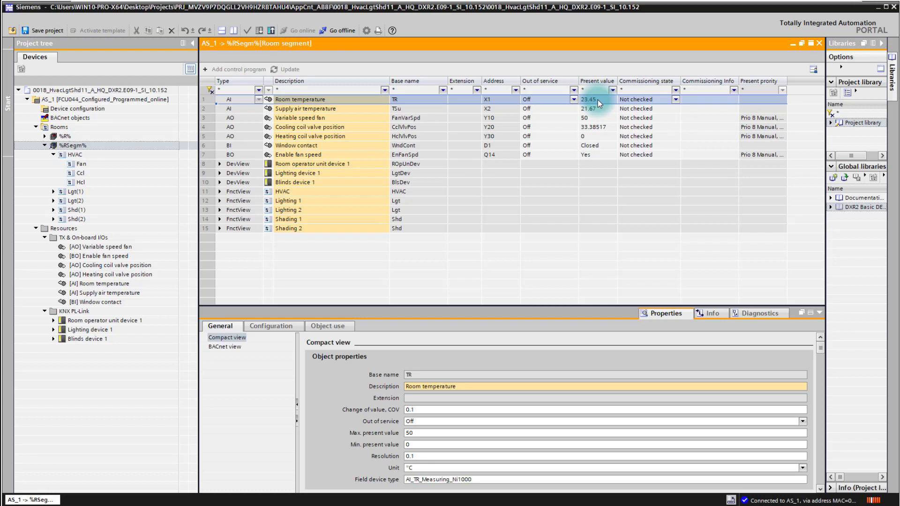
Set Enable fan speed to No and the heating coil valve position to 40.
click(609, 158)
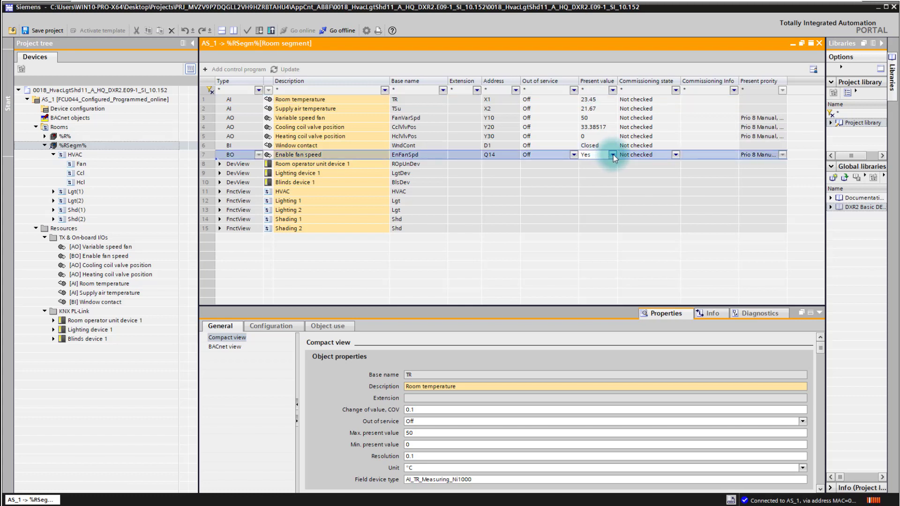
click(613, 155)
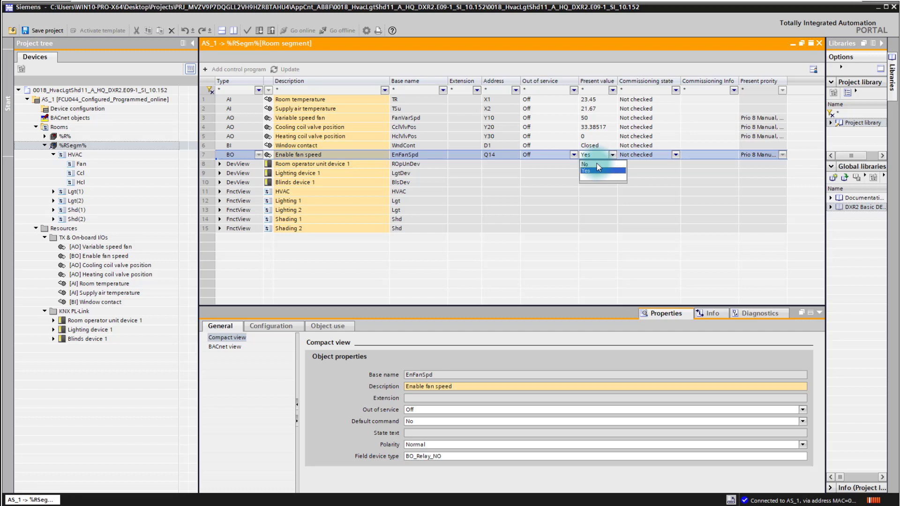
click(596, 164)
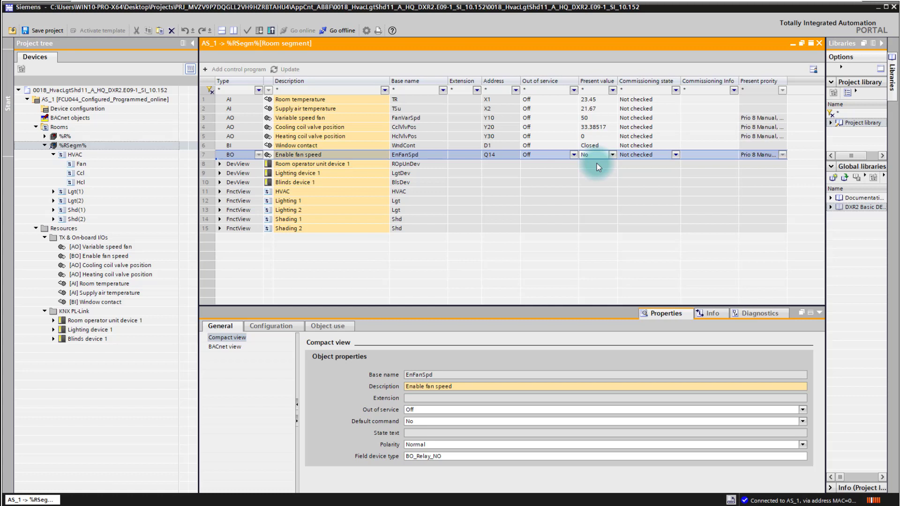
click(588, 137)
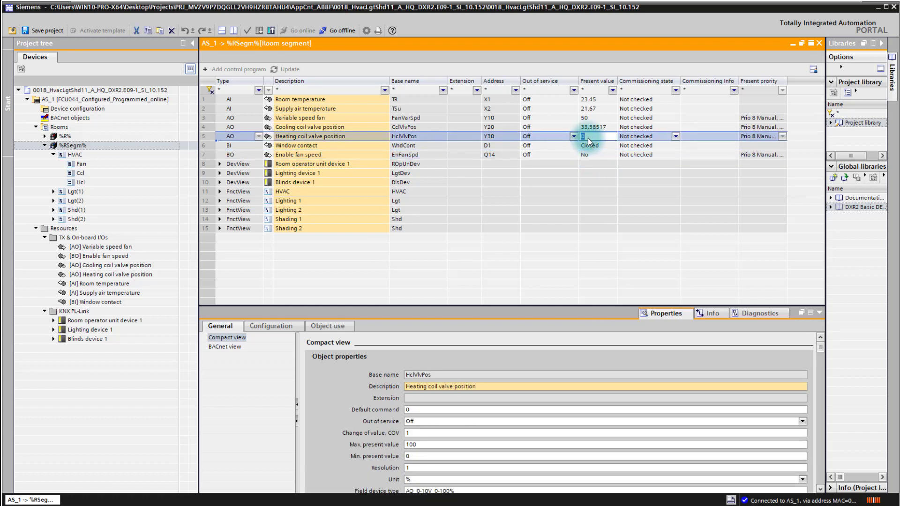
text(40)
key(Tab)
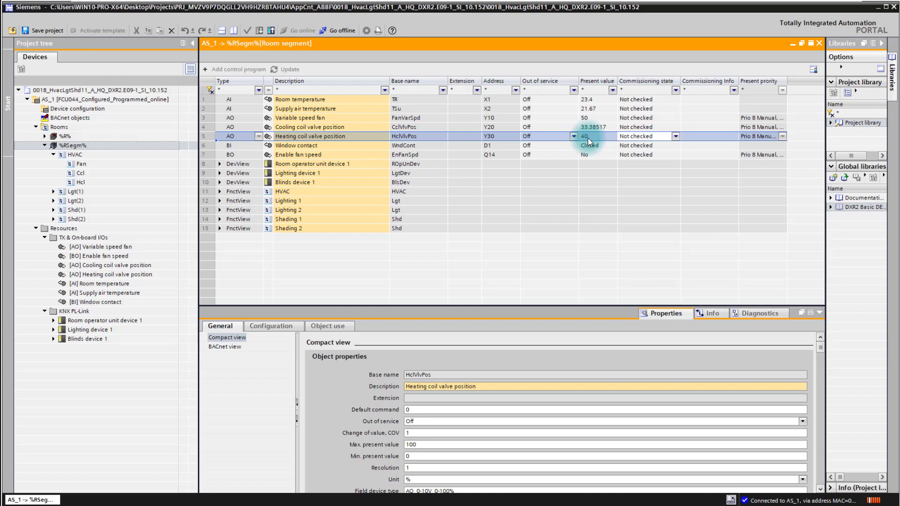
Expand Blinds device 1 and the HVAC function view to see their live values.
click(220, 182)
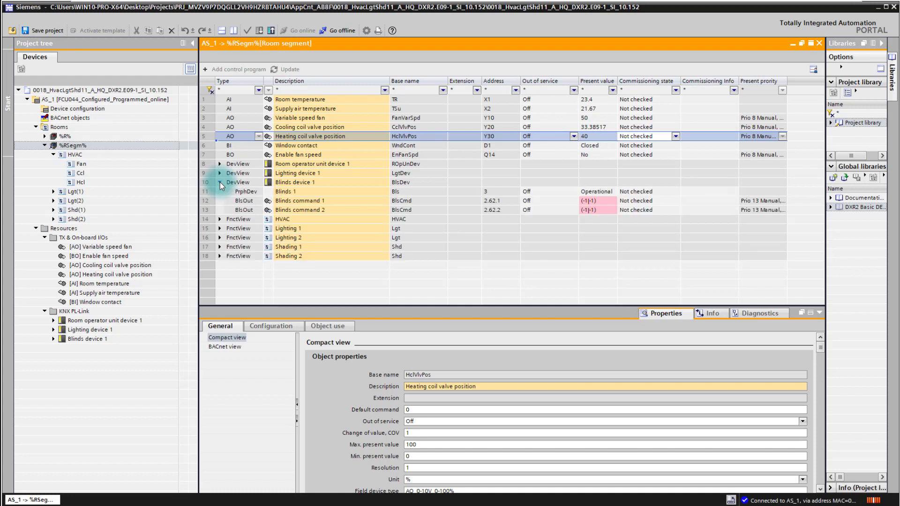
click(220, 219)
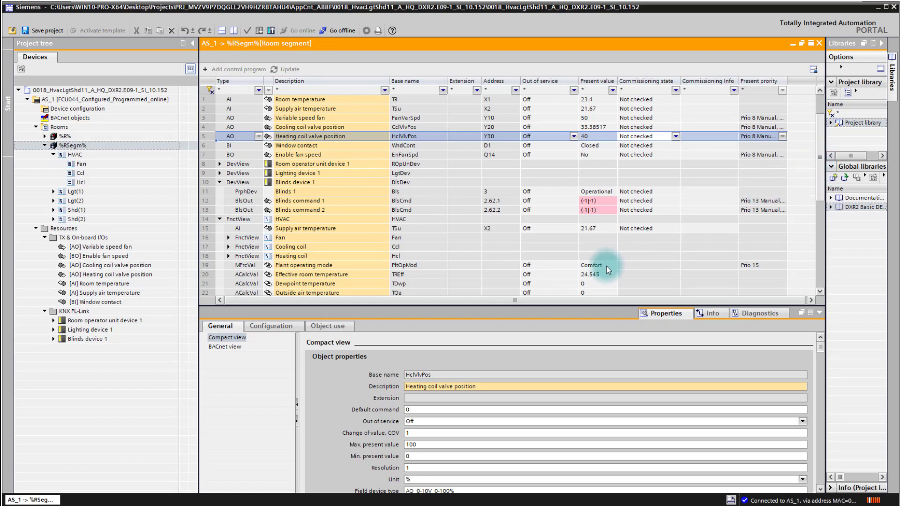
scroll(606, 266, down, 2)
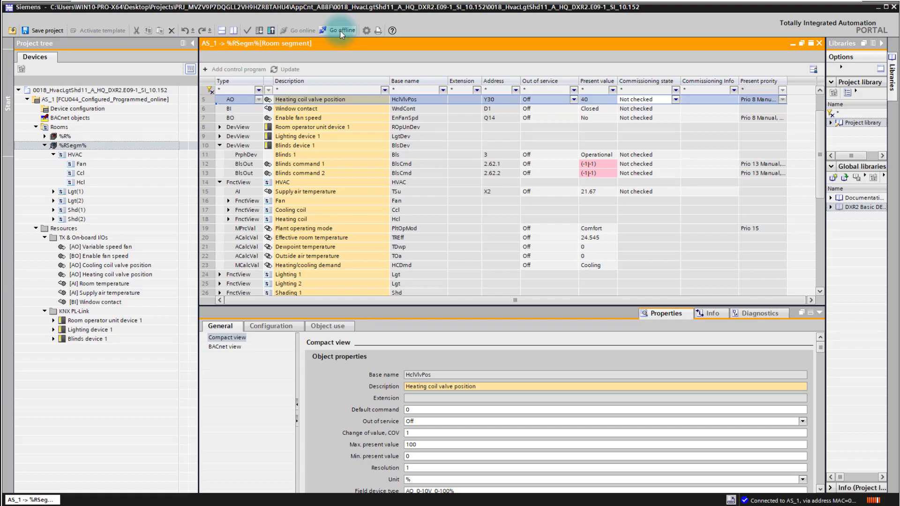
Go offline, ending the AS_1 connection so the table shows addresses instead of live values.
click(340, 30)
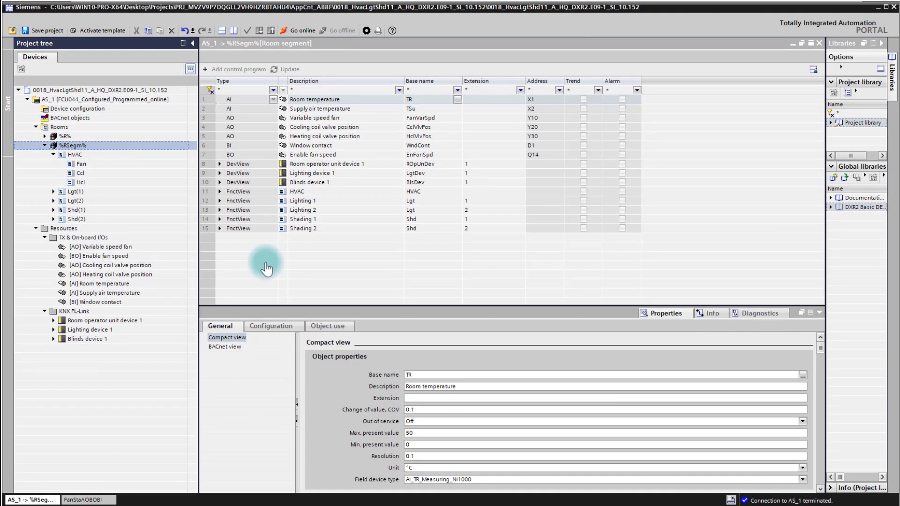
drag(97, 252, 97, 247)
Jump from the [AO] Variable speed fan output to its HVAC ► Fan ► FanVarSpd usage in the program.
right_click(97, 247)
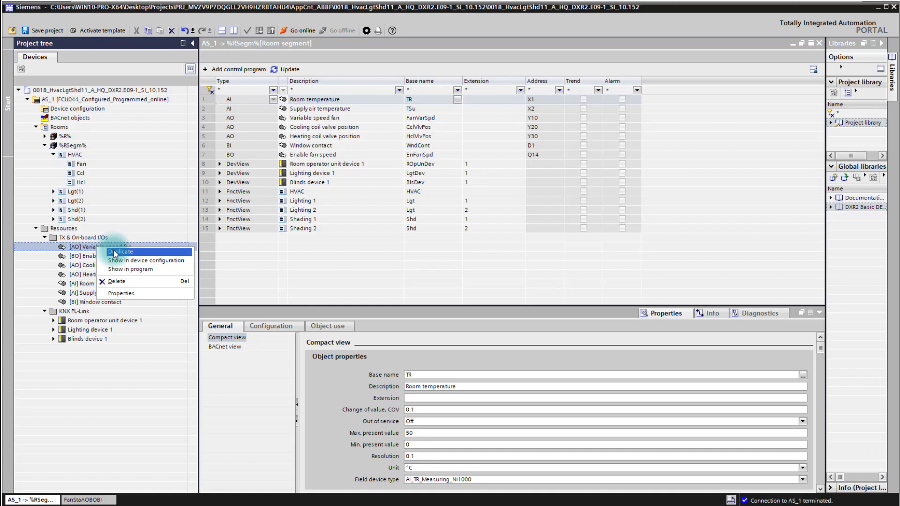
click(131, 271)
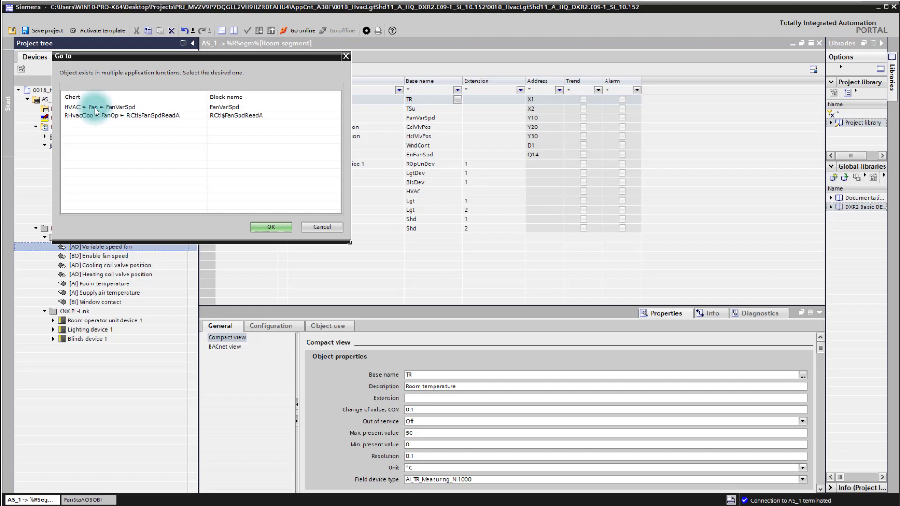
click(95, 108)
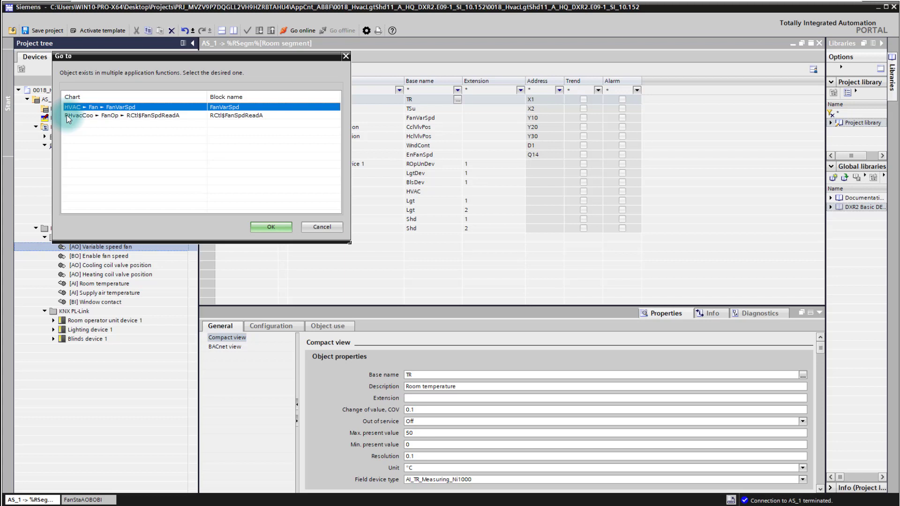
click(276, 227)
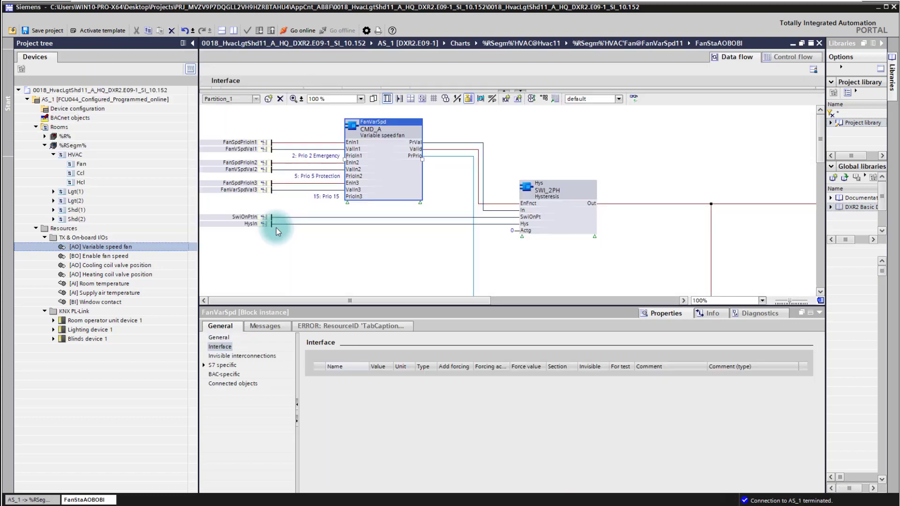
Turn on monitoring in the FanStaAOBOBI chart and read the FanVarSpd pins' live values, e.g. PrVal 50.0.
click(382, 162)
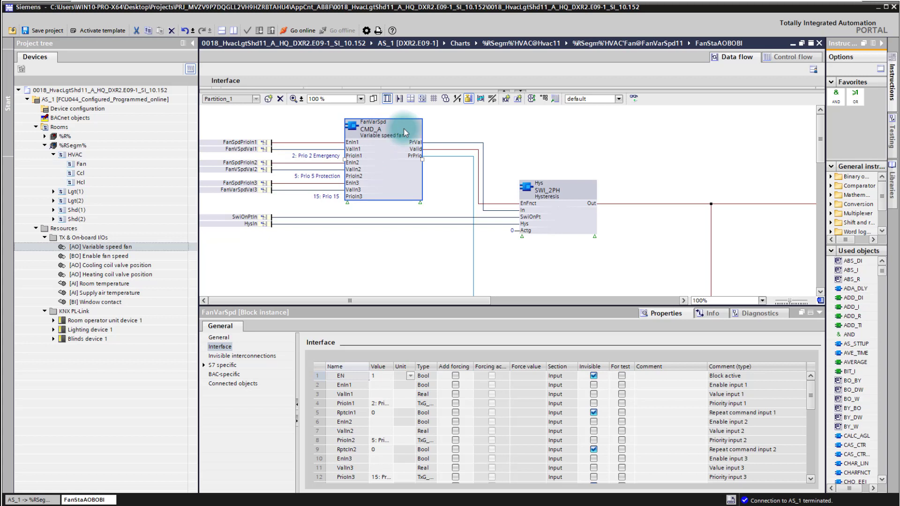
click(634, 100)
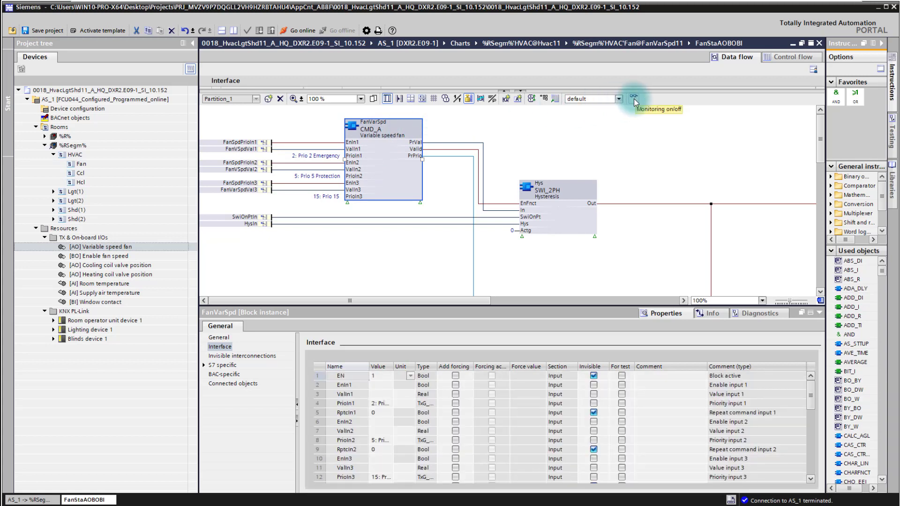
click(634, 99)
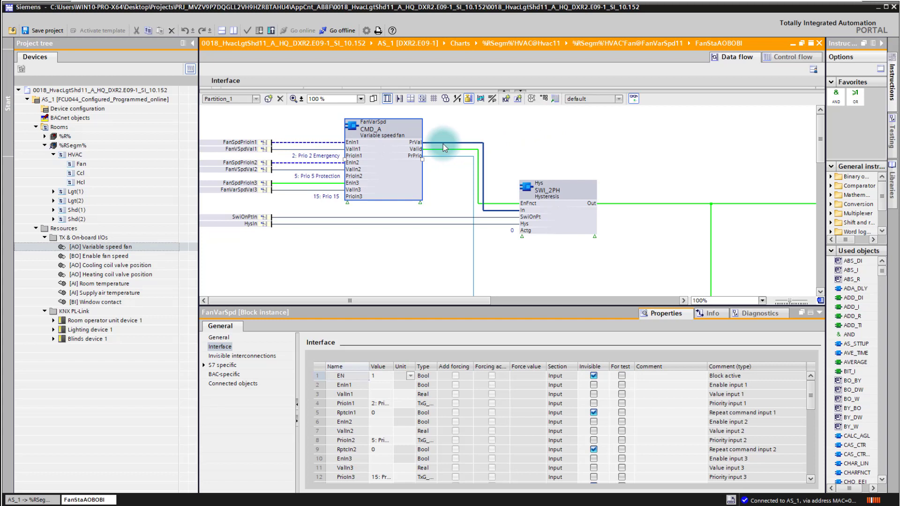
mouse_move(443, 146)
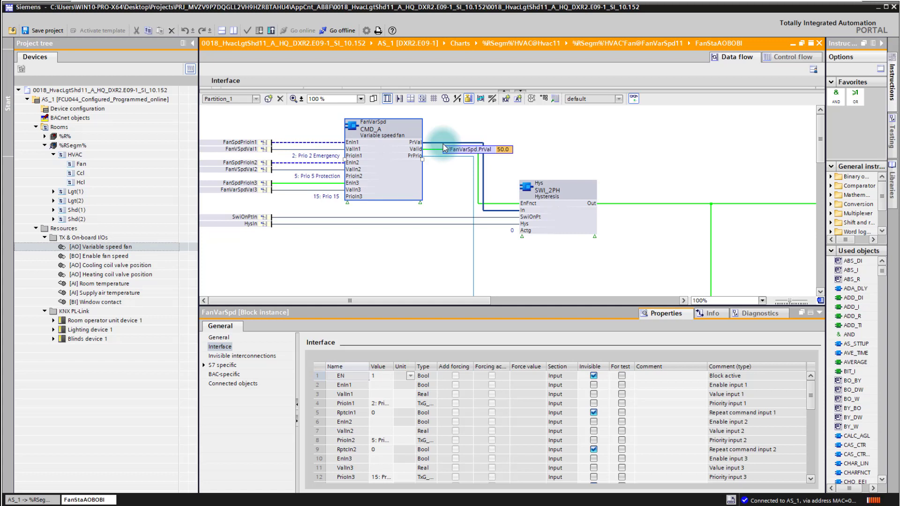
mouse_move(331, 154)
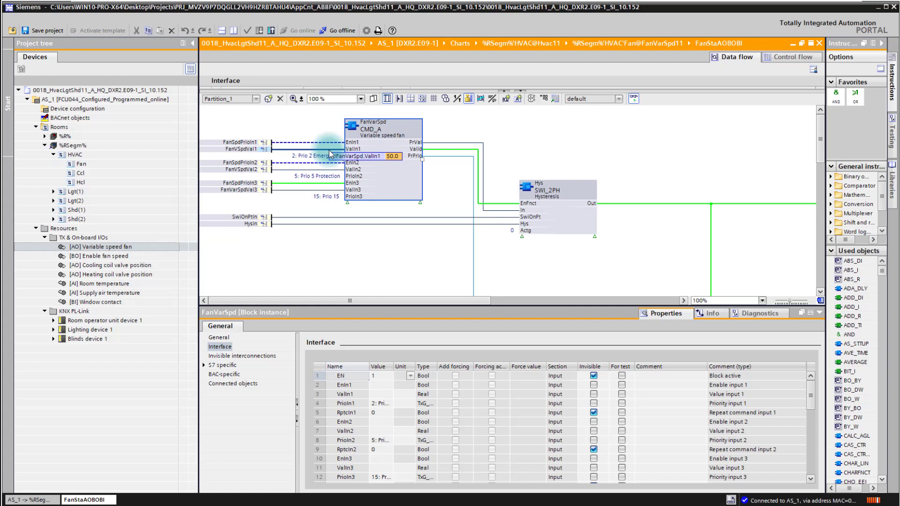
Mark FanVarSpd's PrVal output pin For test so its 50.0 value shows on the chart.
right_click(416, 145)
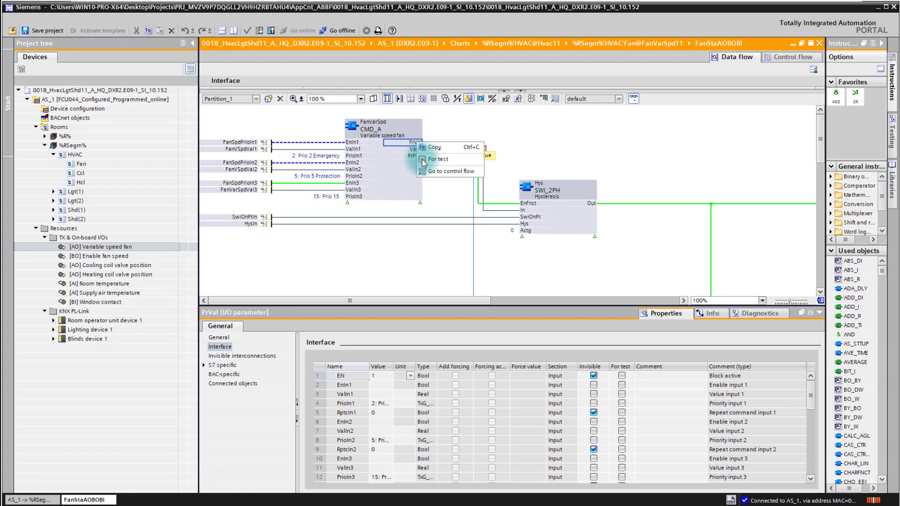
click(422, 159)
click(433, 143)
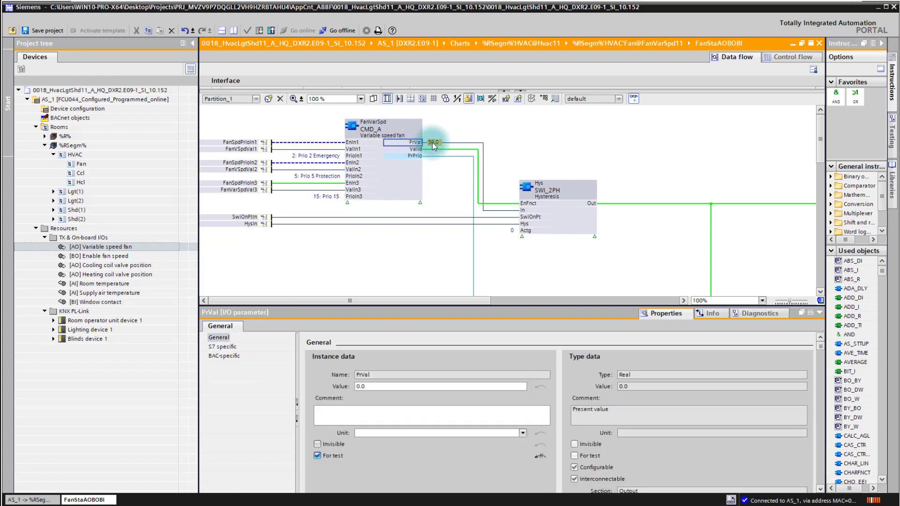
Mark the ValIn1 and ValIn2 input pins For test, showing ValIn2's live value 0.0.
right_click(350, 149)
click(357, 166)
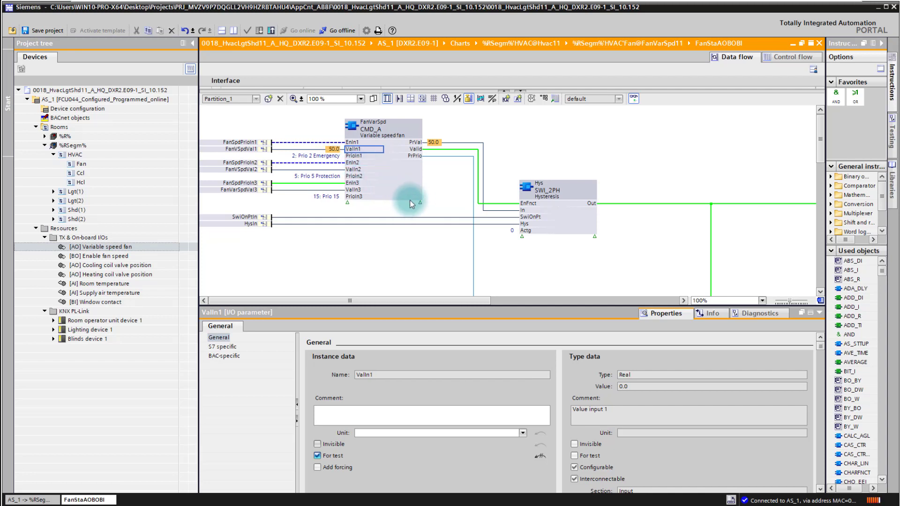
click(339, 170)
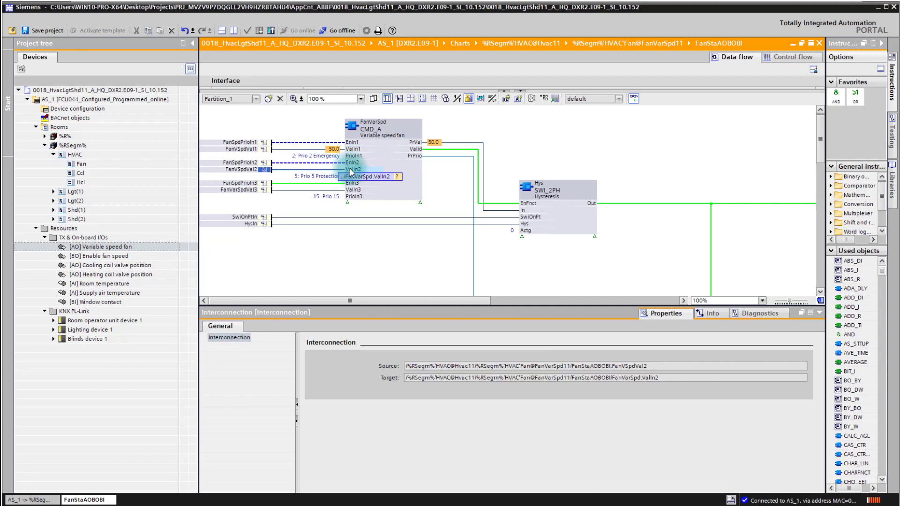
right_click(351, 171)
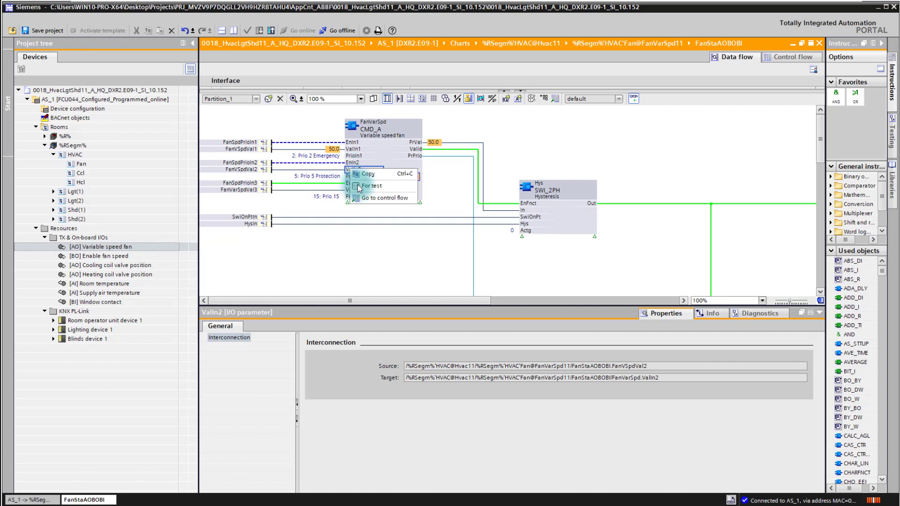
click(358, 186)
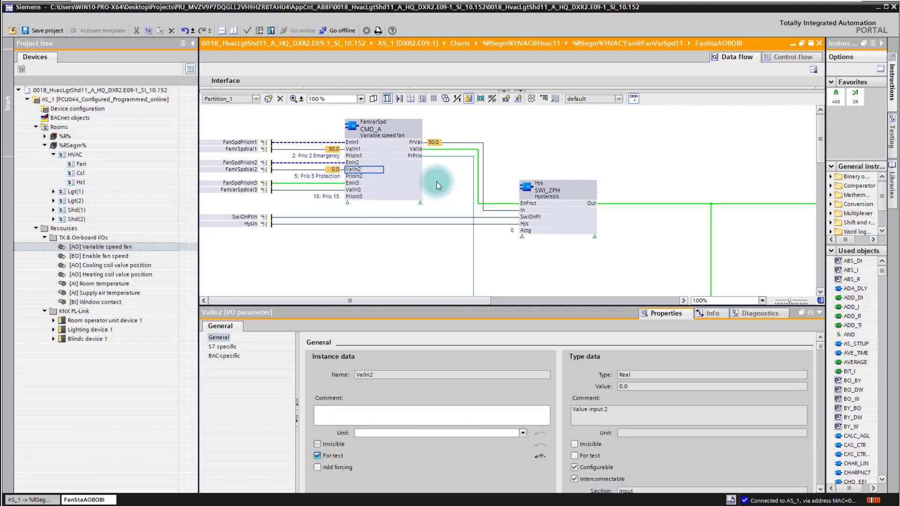
click(417, 200)
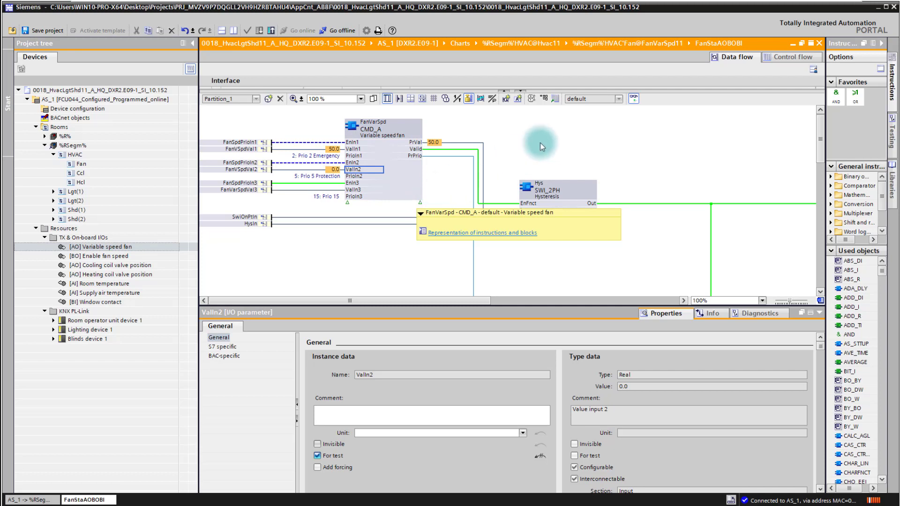
Turn monitoring off on the FanStaAOBOBI chart so its live test values disappear.
click(634, 98)
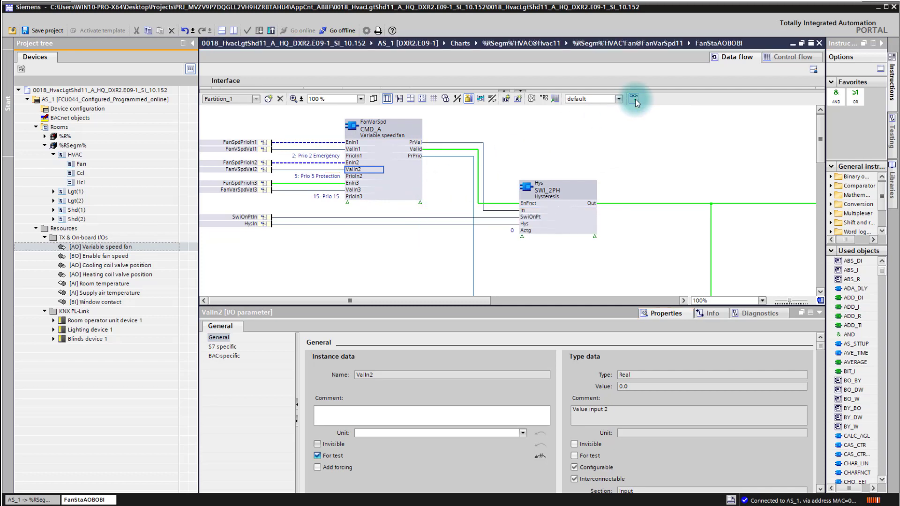